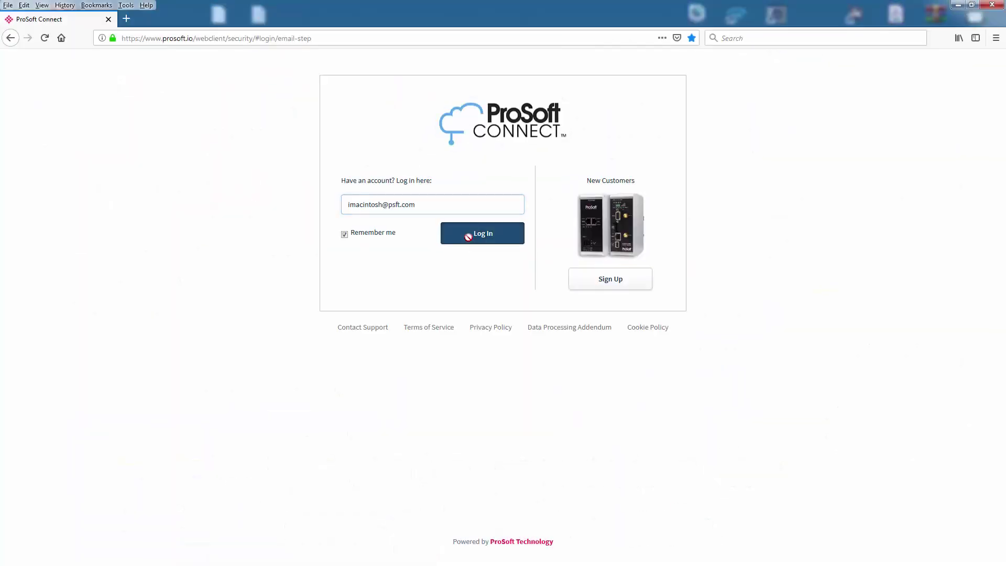
- Submit the account e-mail on the login page to reach the authentication-code step
click(465, 233)
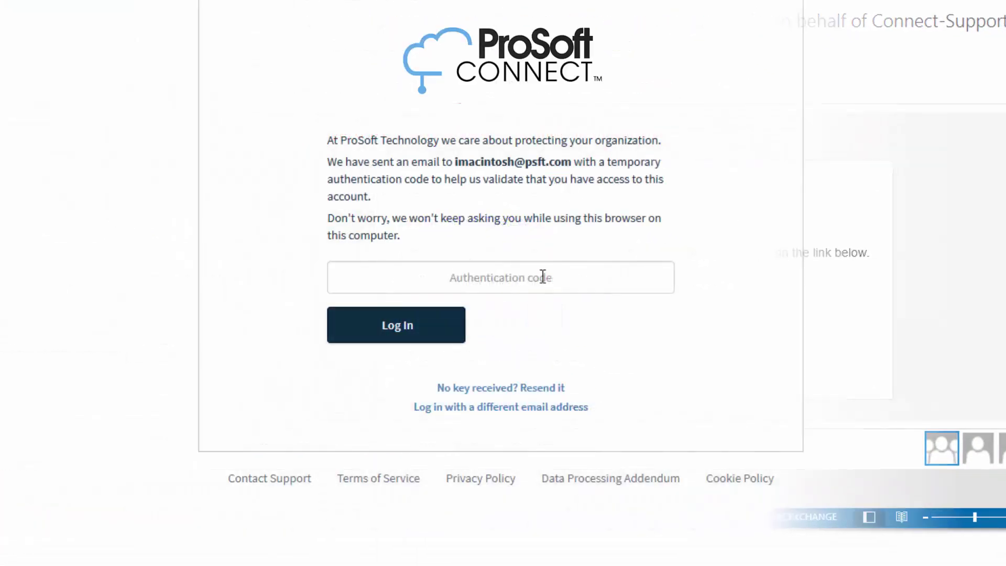
- Paste the emailed authentication code into the code field and sign in
click(516, 267)
click(426, 339)
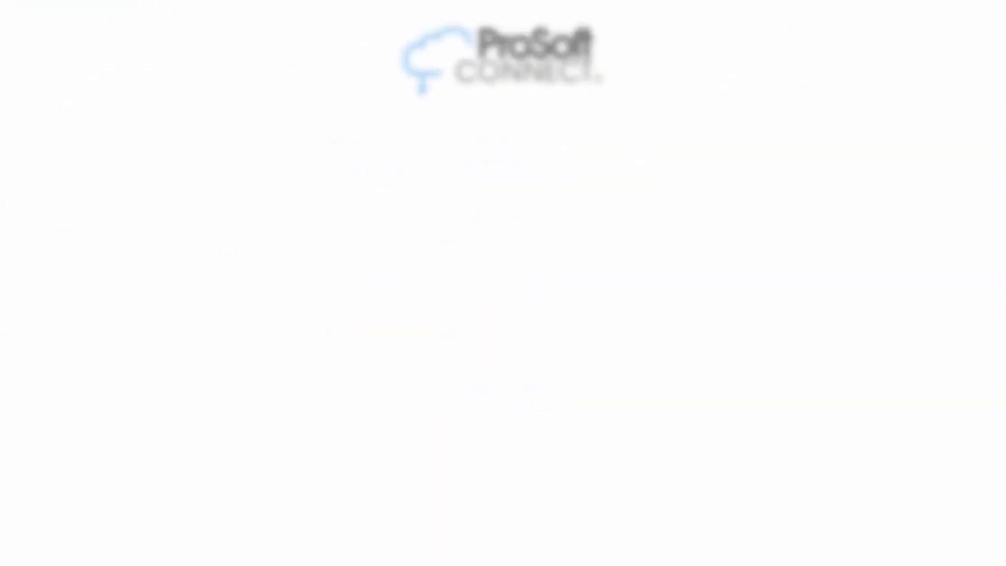
scroll(644, 400, up, 3)
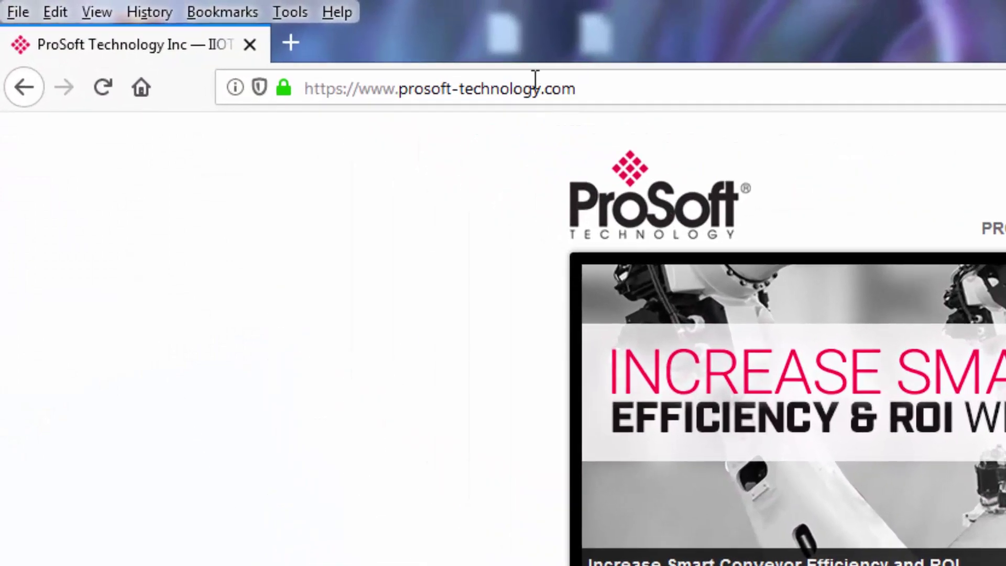
click(537, 85)
text(www.prosoft.io)
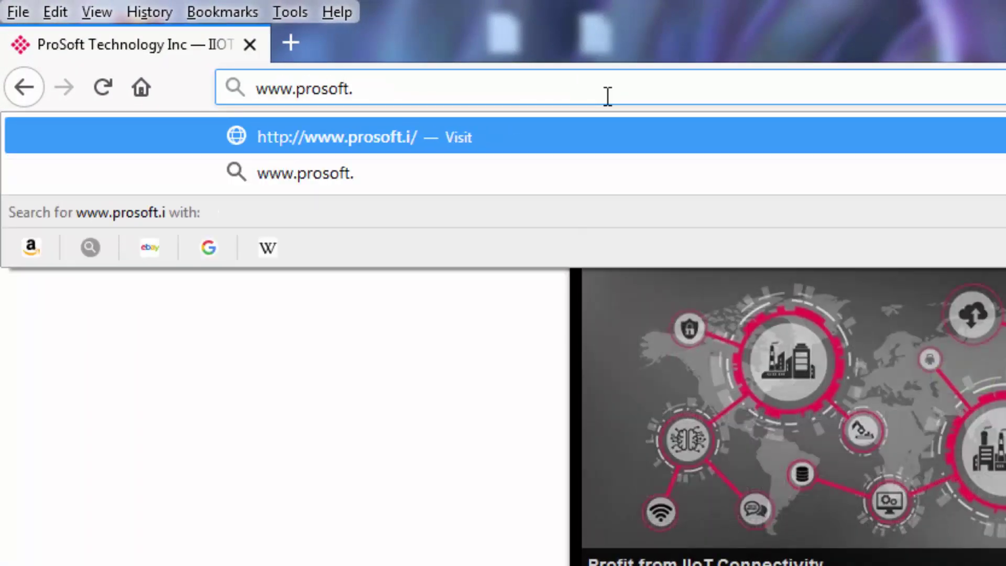
key(Return)
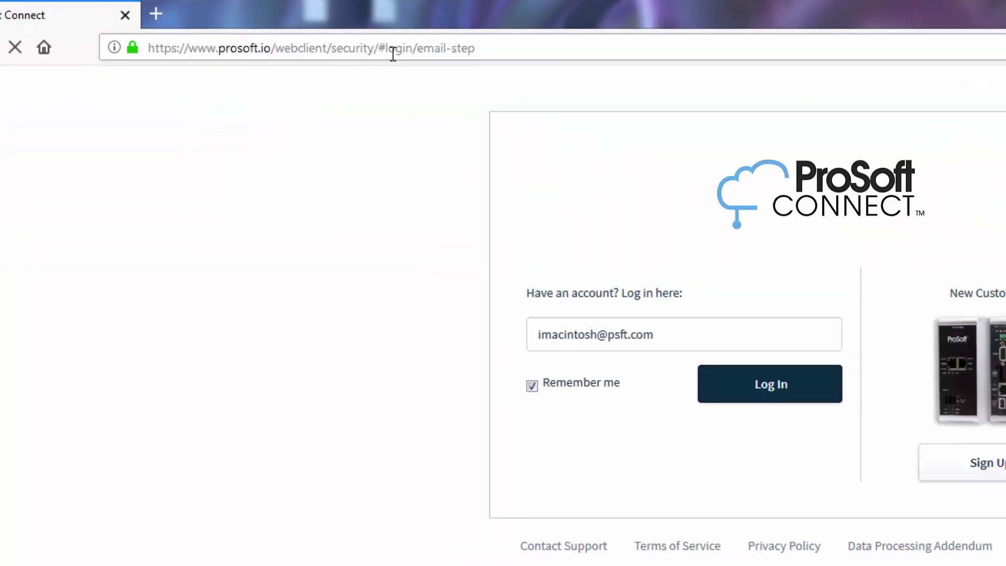
- Look over the Sign Up form, then switch back to the login step
click(688, 321)
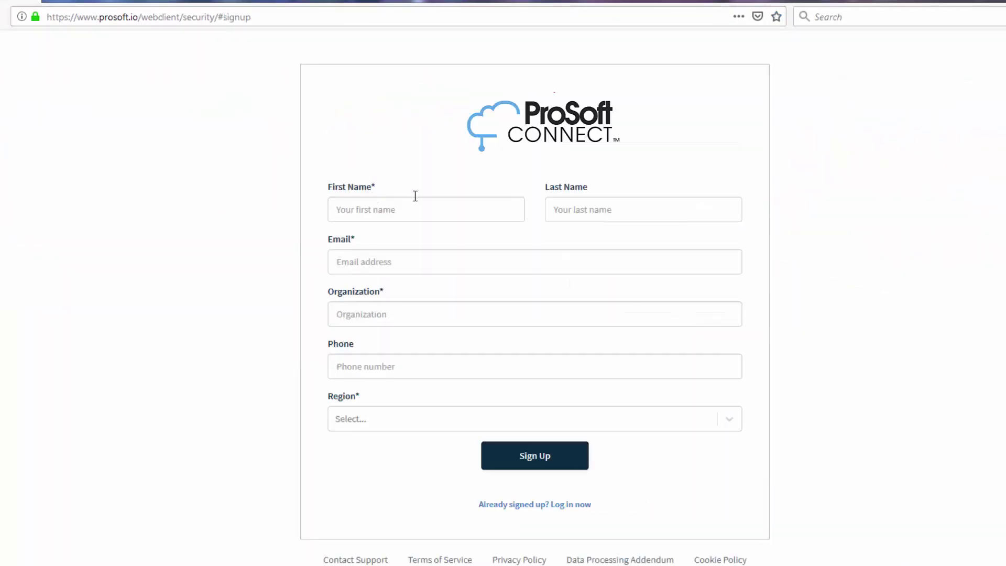
click(413, 265)
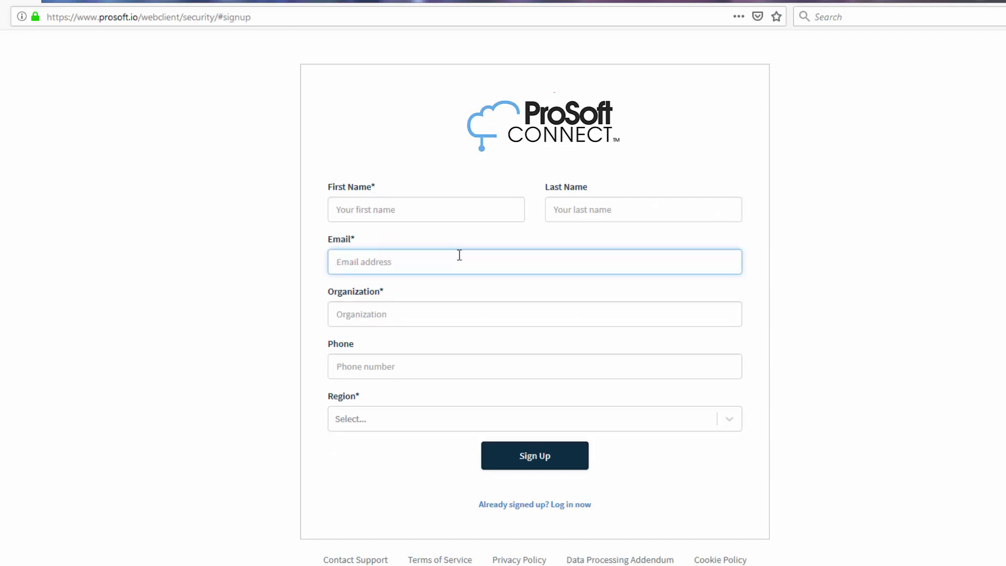
click(495, 504)
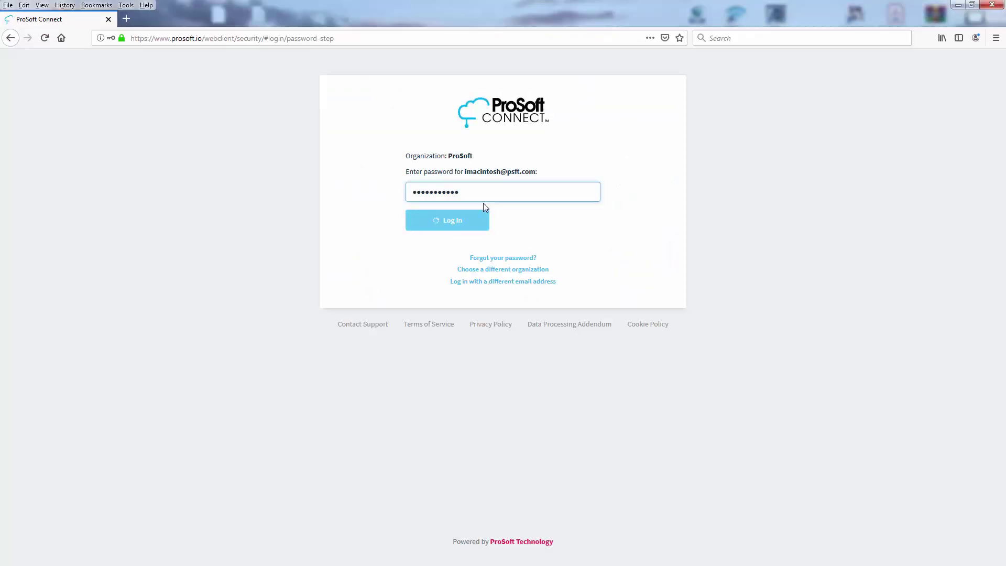
- Sign in, open the PDN Test project's Gateways page, then return to the login page
click(472, 219)
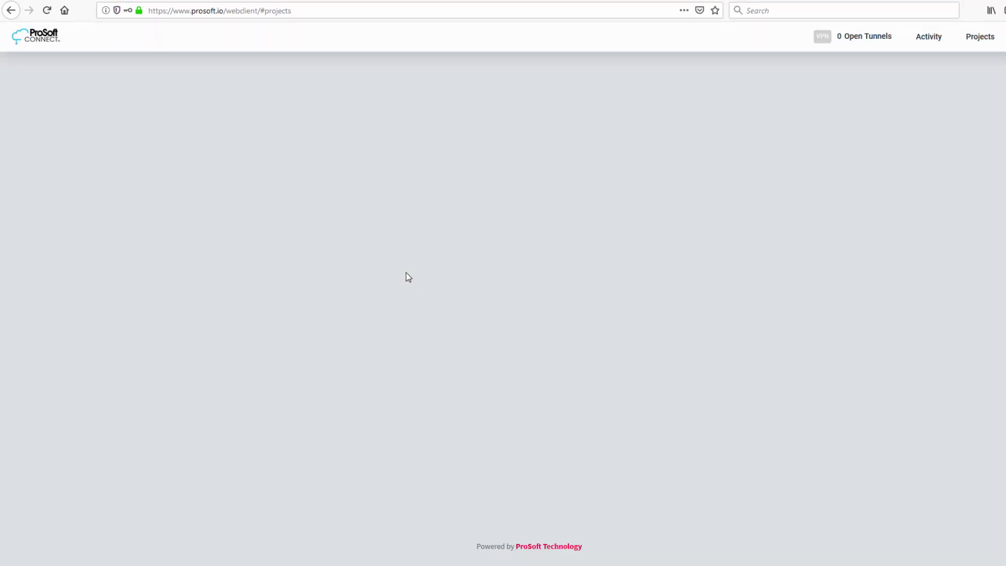
click(407, 275)
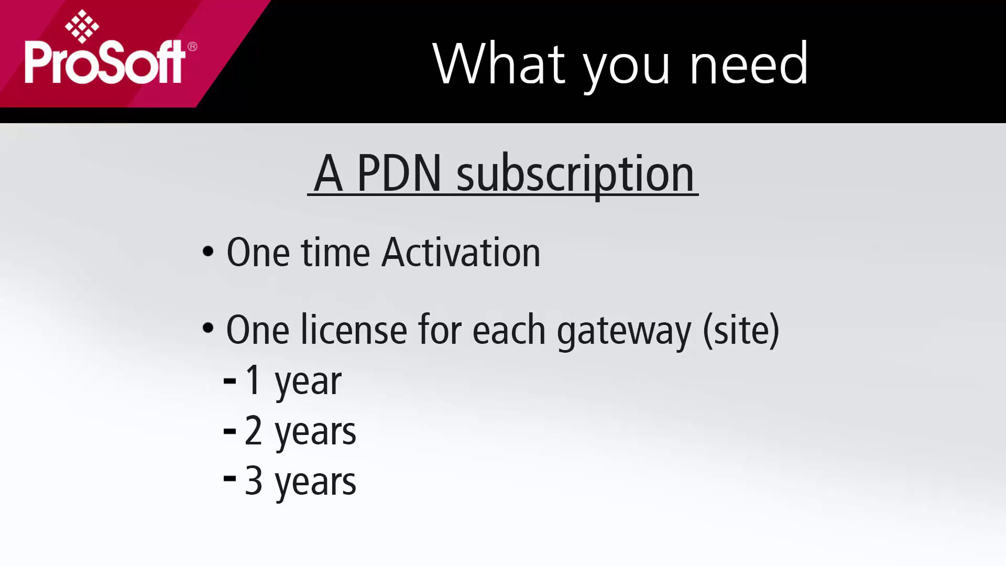
click(474, 460)
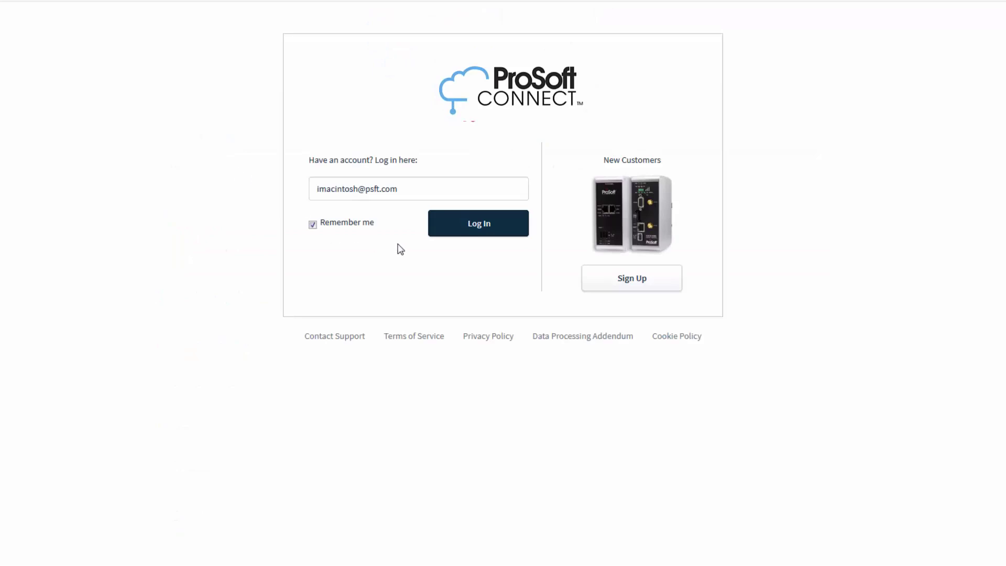
- Sign in with the account password
click(482, 229)
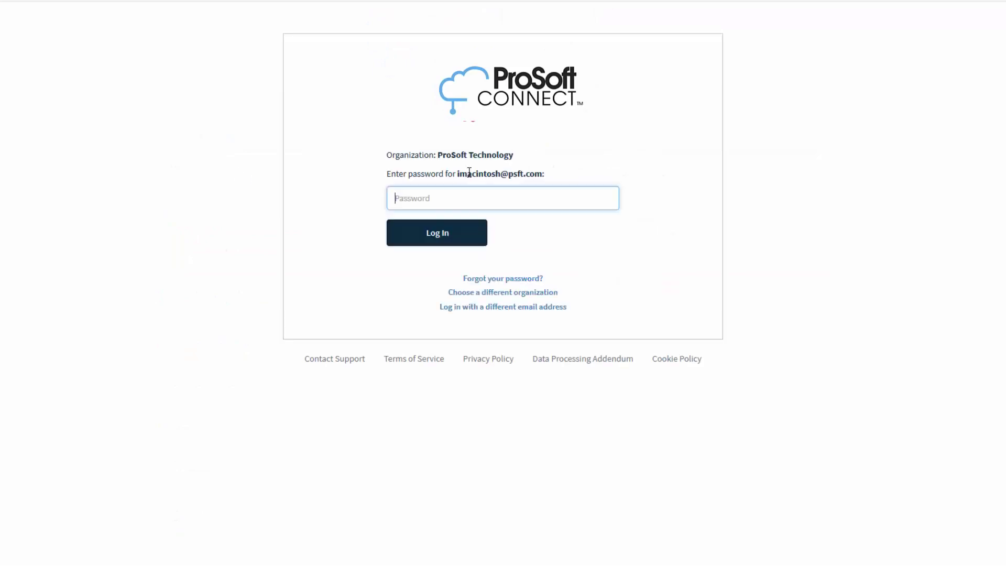
text(**********)
key(Return)
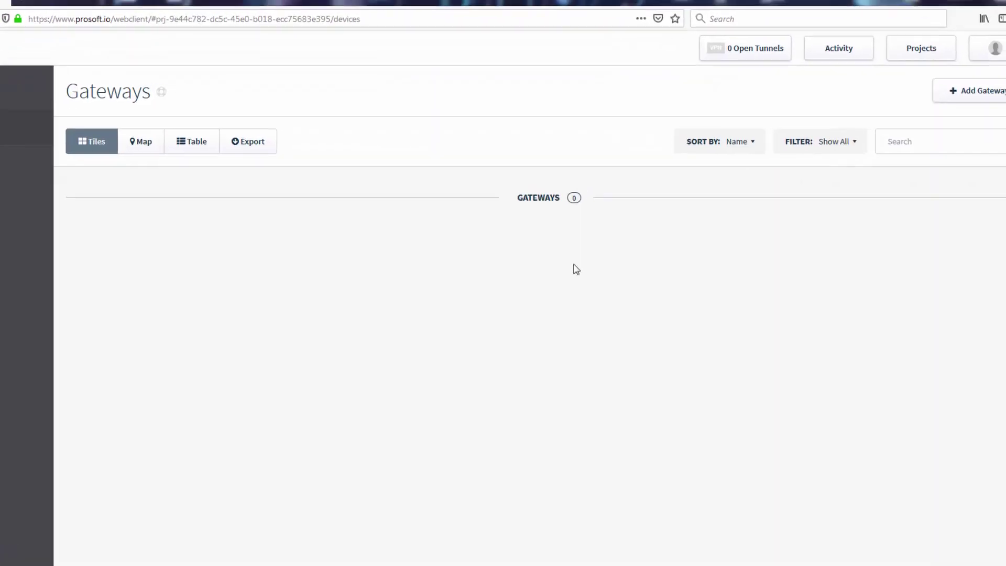
- Create a new project named 'PDN Training' with Persistent Data Network as its type
click(884, 63)
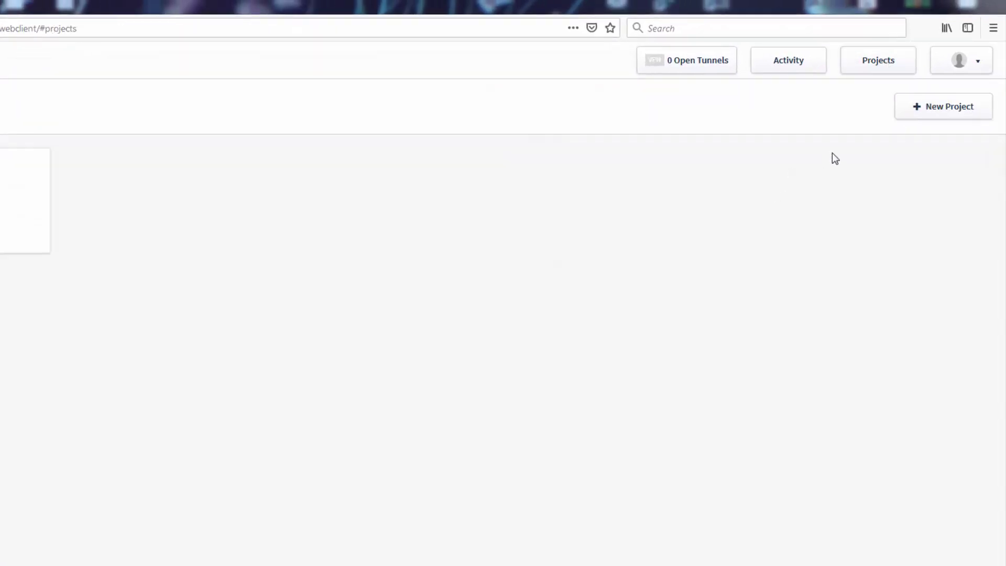
click(950, 119)
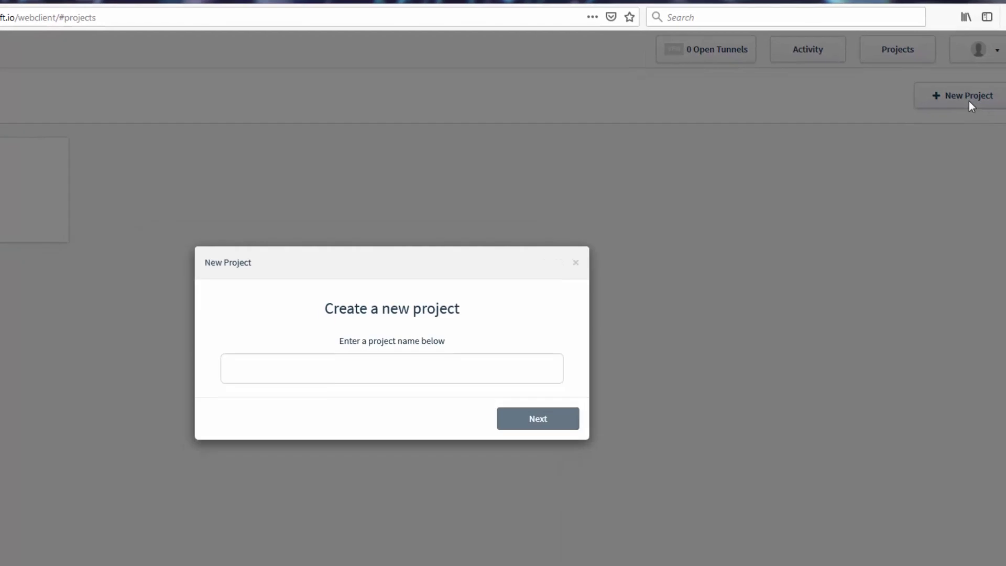
text(PDN Training)
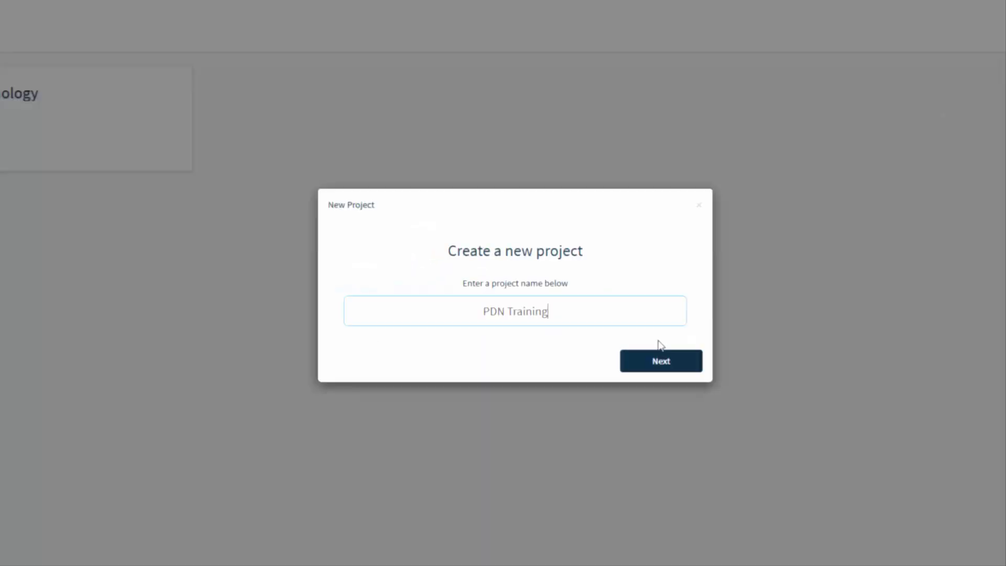
click(653, 363)
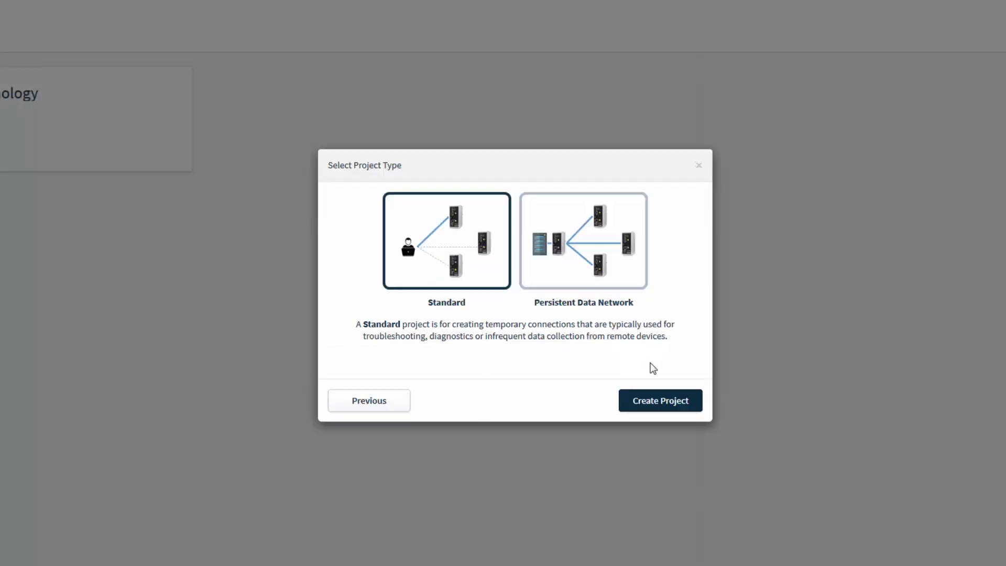
click(567, 256)
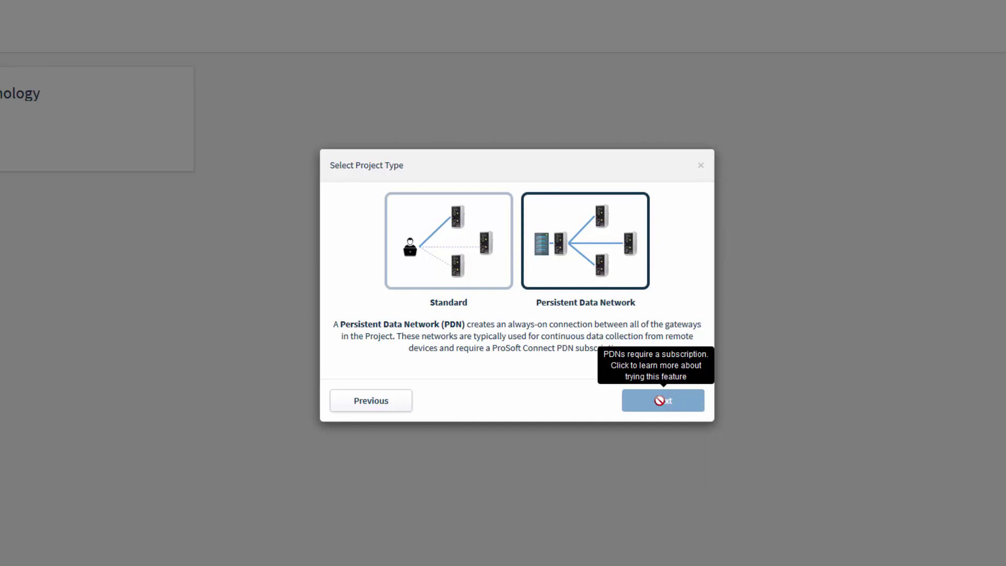
- Send Support a question about getting a PDN subscription for the project type
click(659, 400)
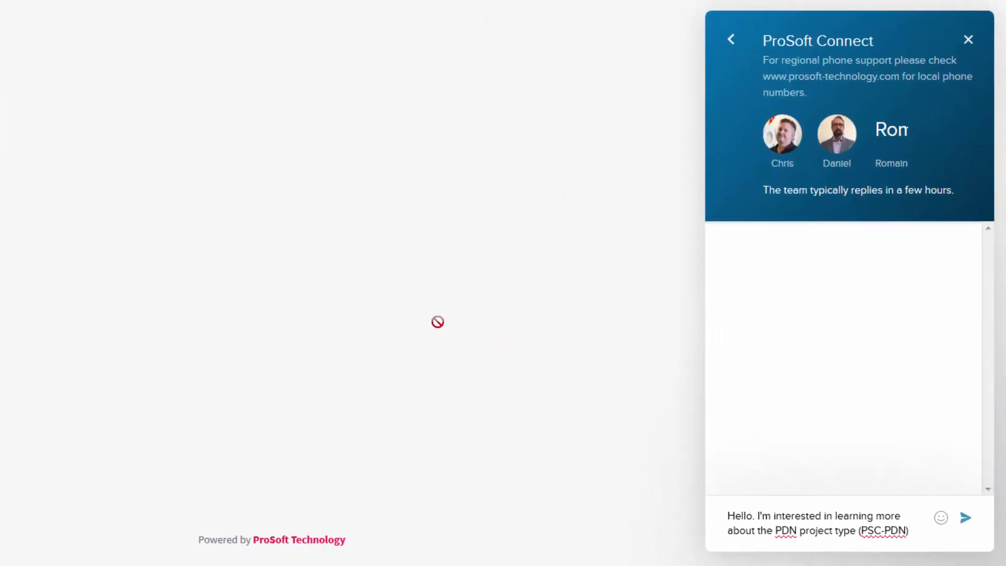
click(962, 519)
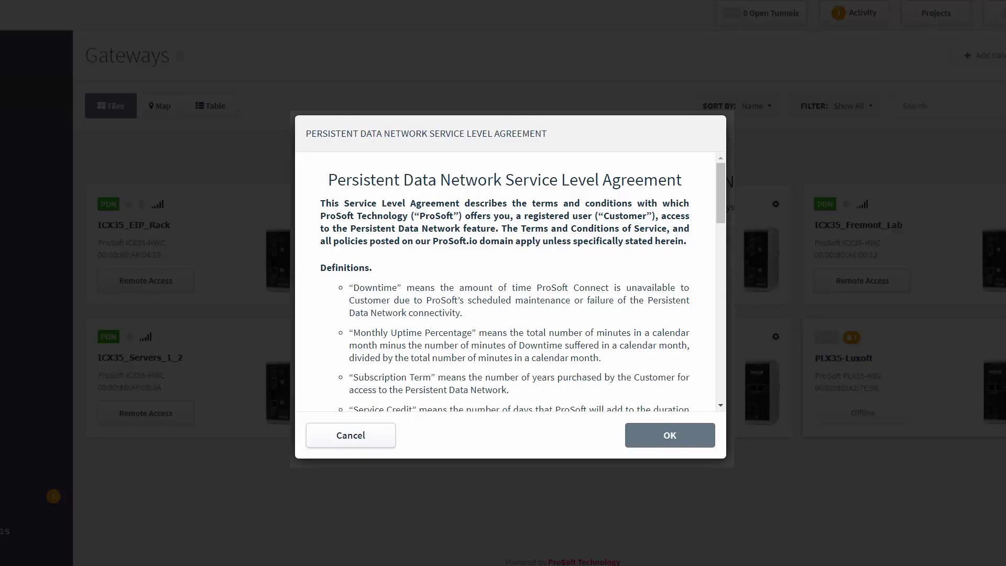
- Accept the PDN Service Level Agreement and finish the Persistent Data Network tour
scroll(505, 283, down, 15)
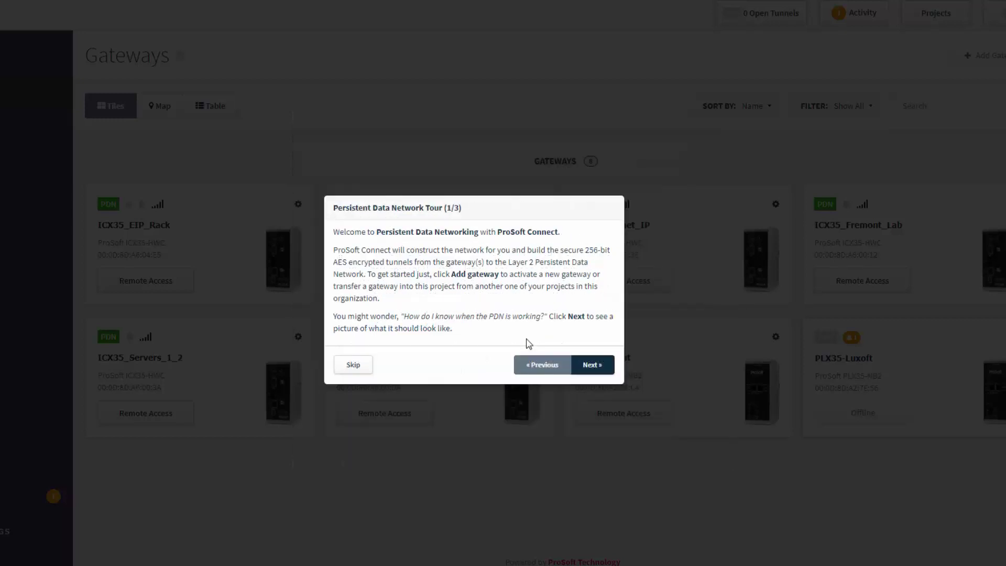
click(590, 366)
mouse_move(622, 281)
mouse_down()
mouse_move(622, 314)
mouse_move(626, 285)
mouse_up()
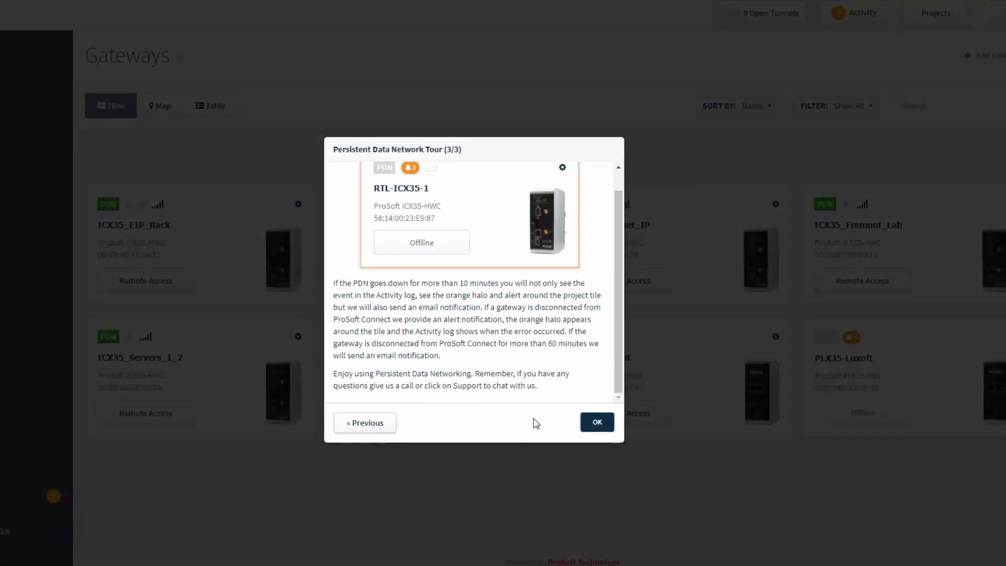
click(597, 422)
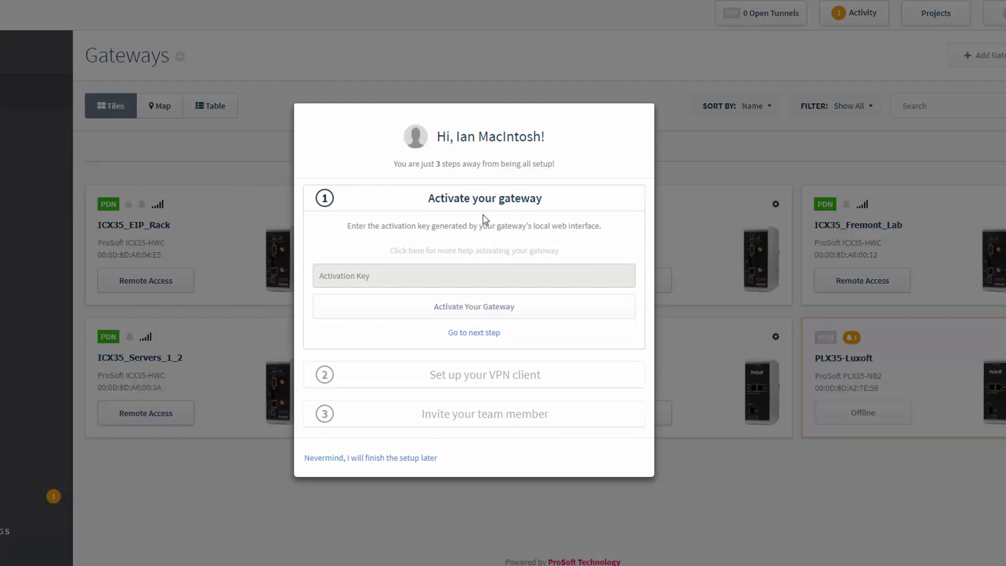
- Skip the setup guide and activate the PLX35-NB2 gateway with the pasted activation key
mouse_move(429, 269)
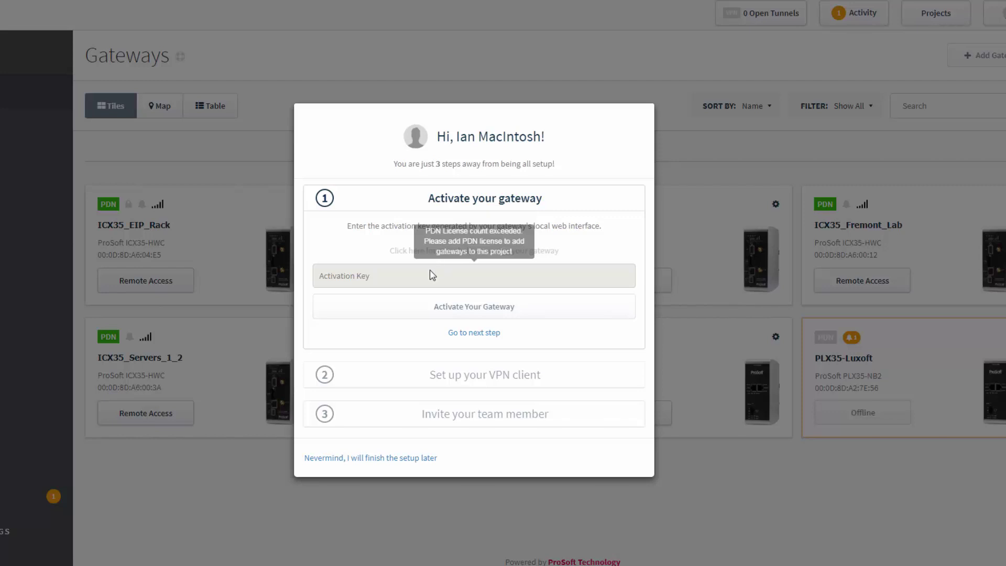
click(419, 458)
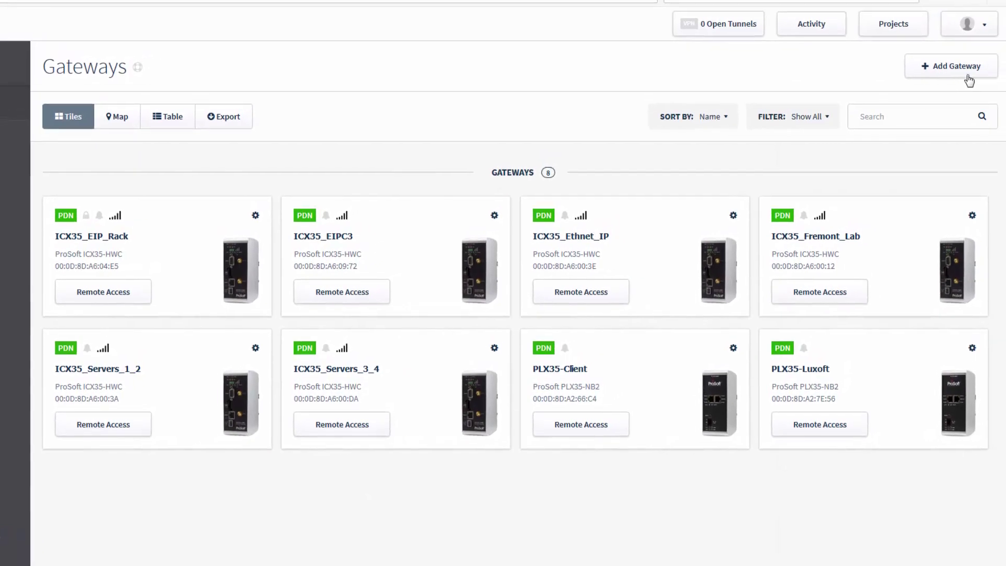
click(951, 66)
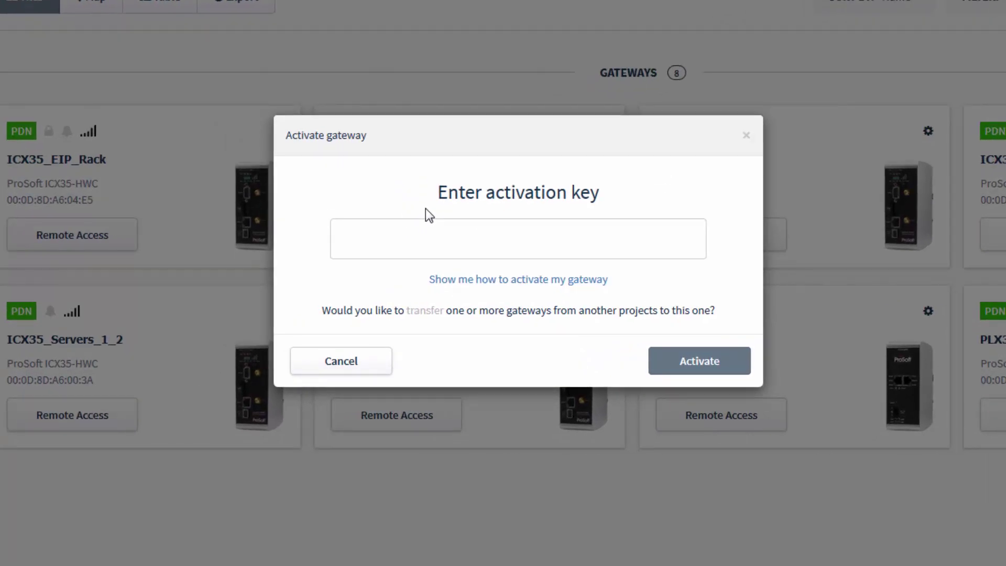
click(442, 238)
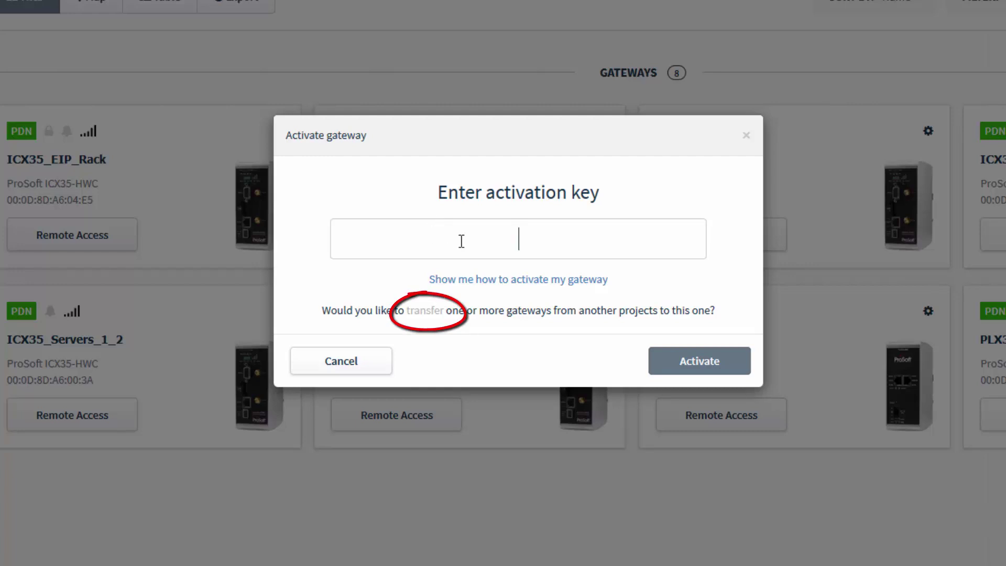
right_click(499, 243)
click(555, 314)
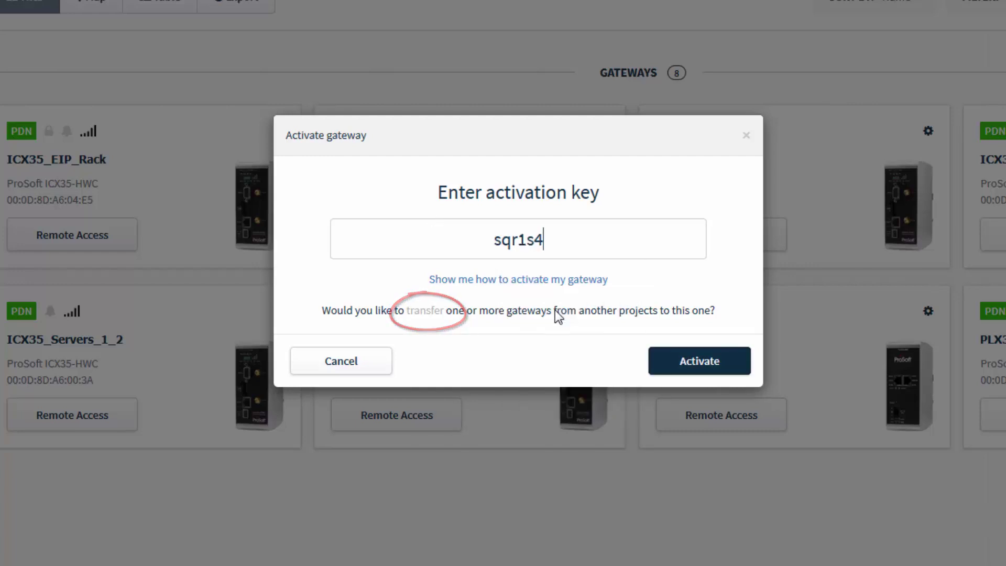
click(715, 365)
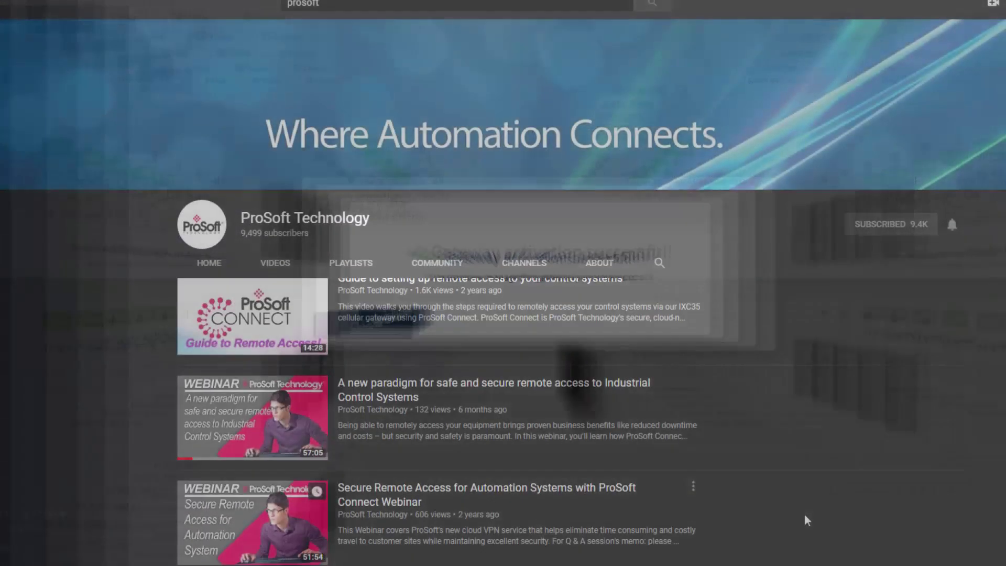
- Play the remote access guide video and skip ahead to the username step
scroll(803, 514, down, 3)
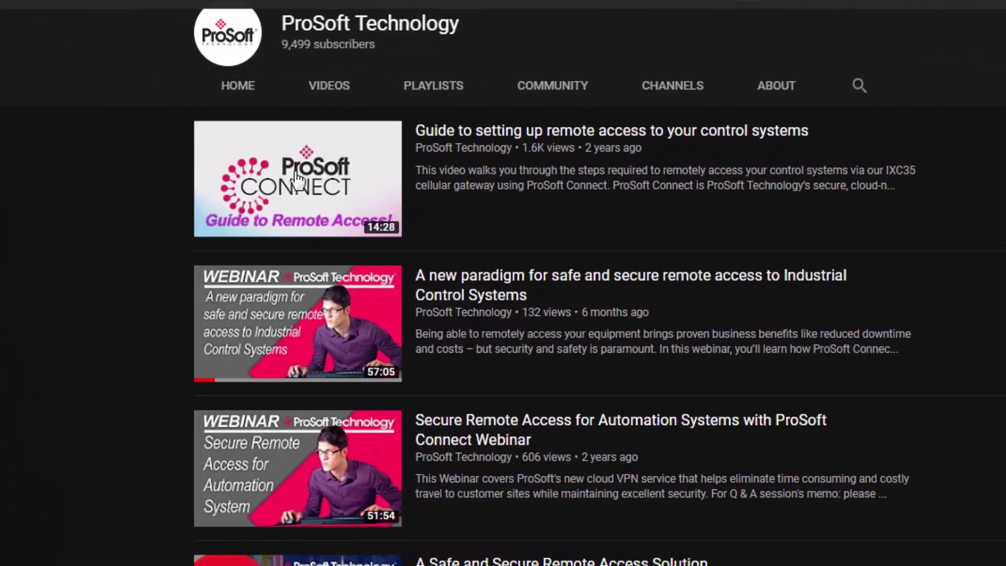
click(294, 177)
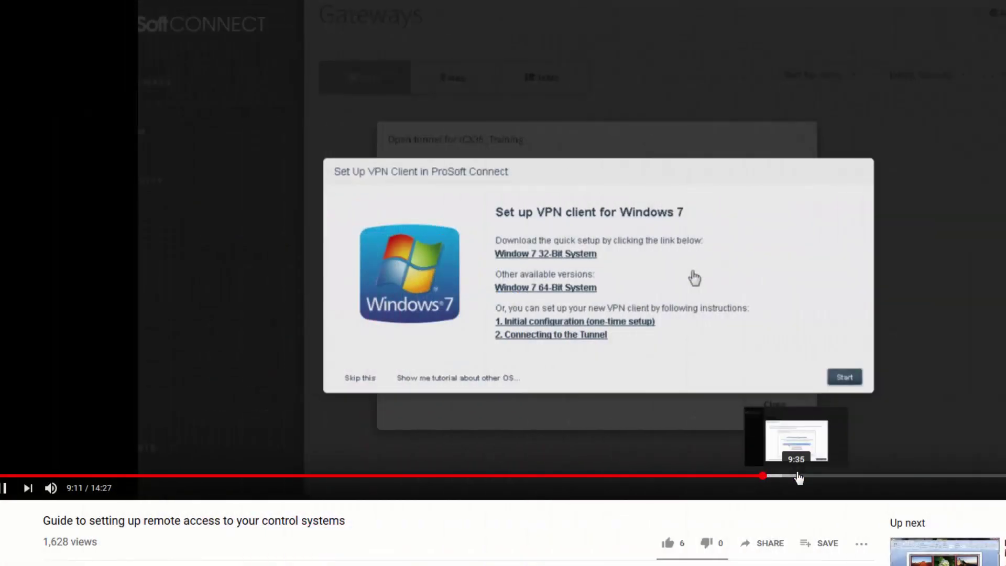
click(797, 476)
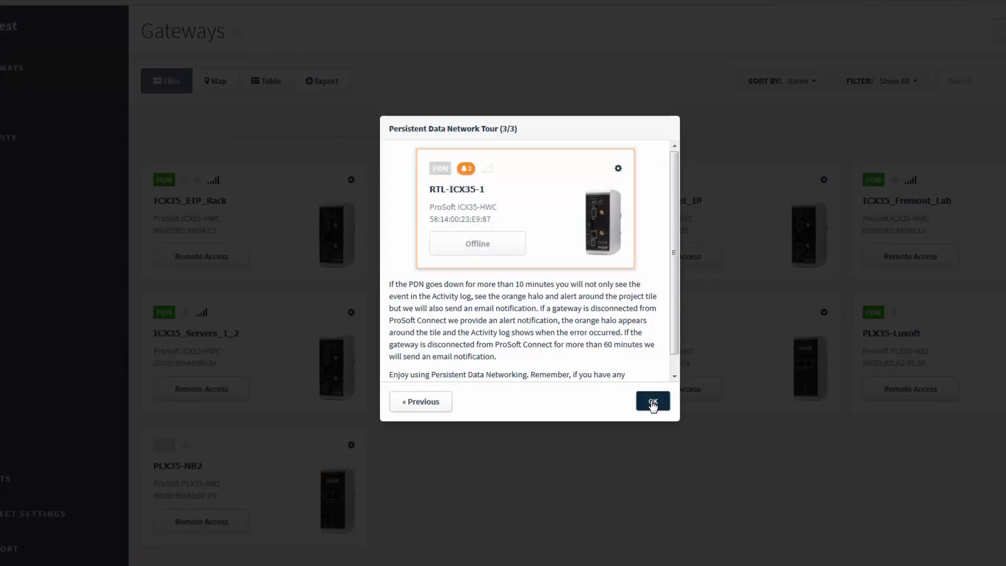
- Close the PDN tour and scroll through the nine gateway tiles, including PLX35-NB2
click(652, 402)
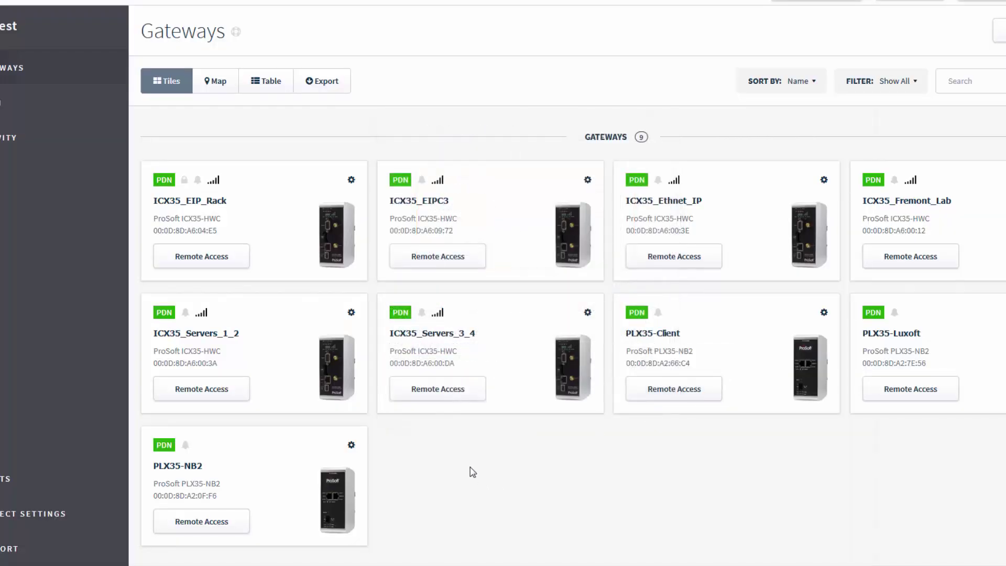
scroll(472, 471, down, 1)
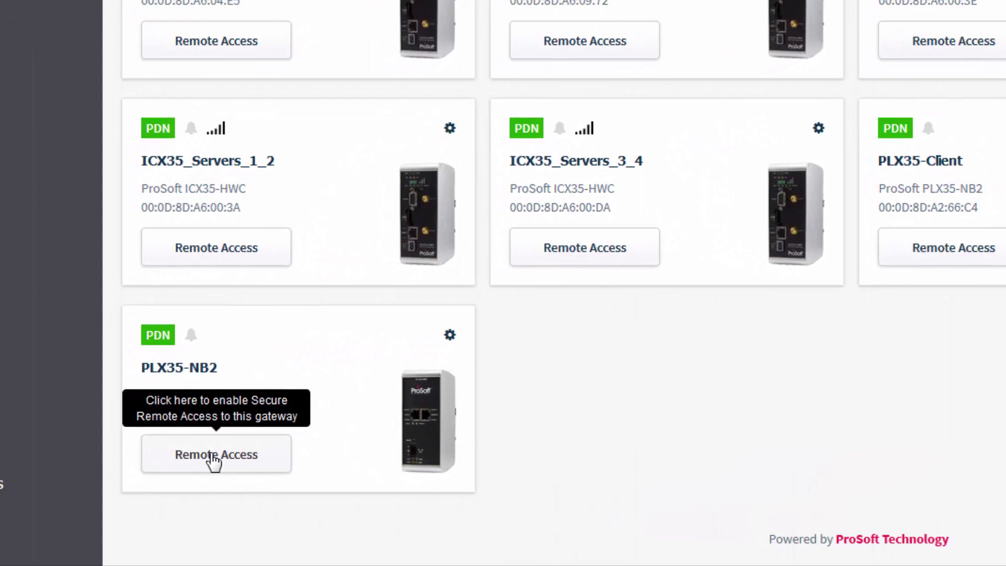
- Enable Remote Access, connect to PLX35-NB2, copy the session username, and view its alert
click(213, 460)
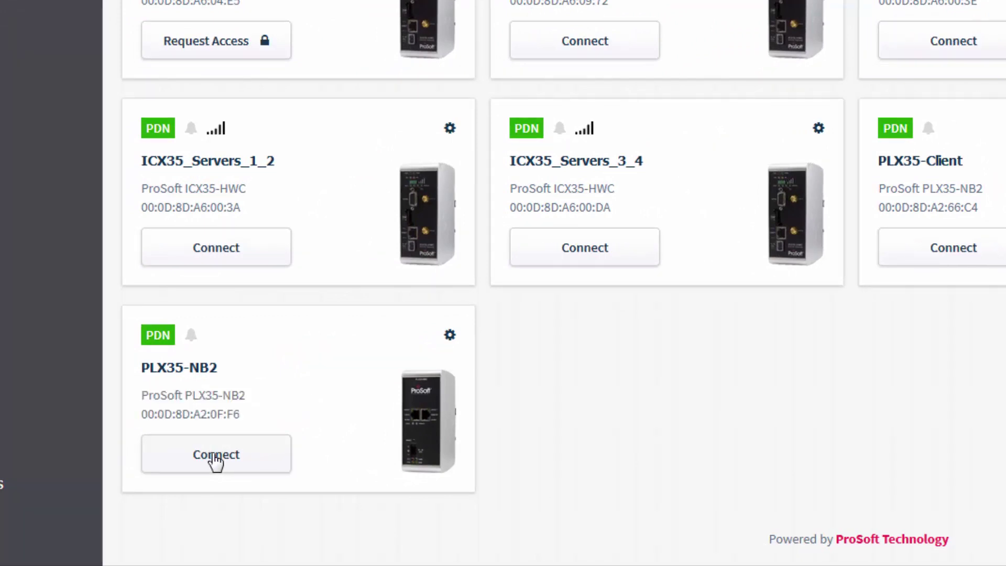
click(214, 460)
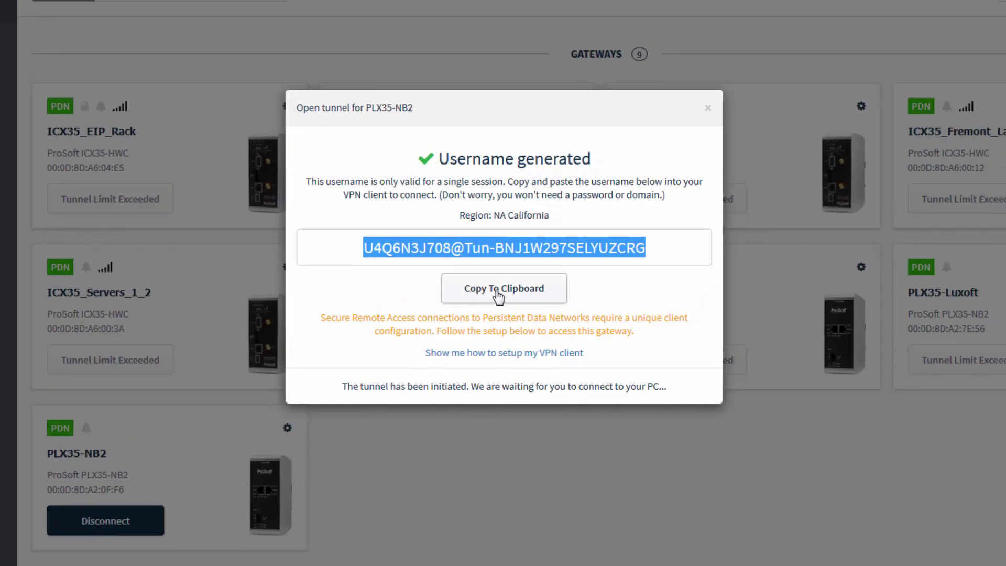
click(498, 296)
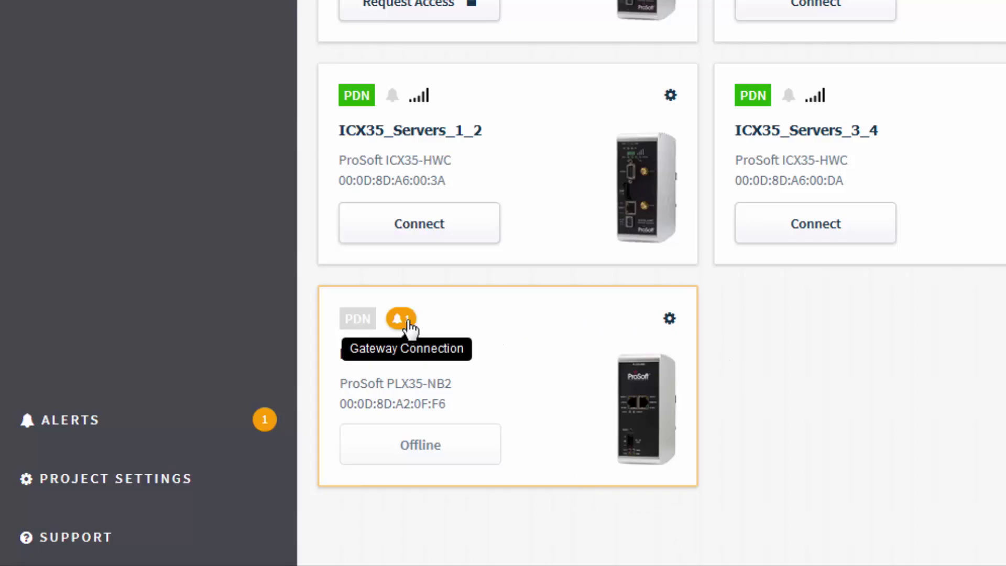
click(408, 322)
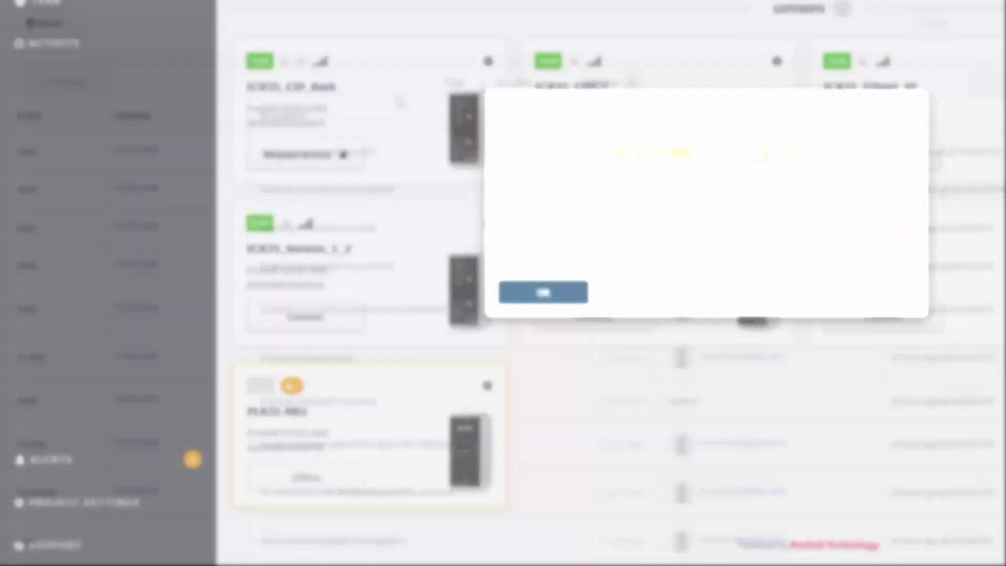